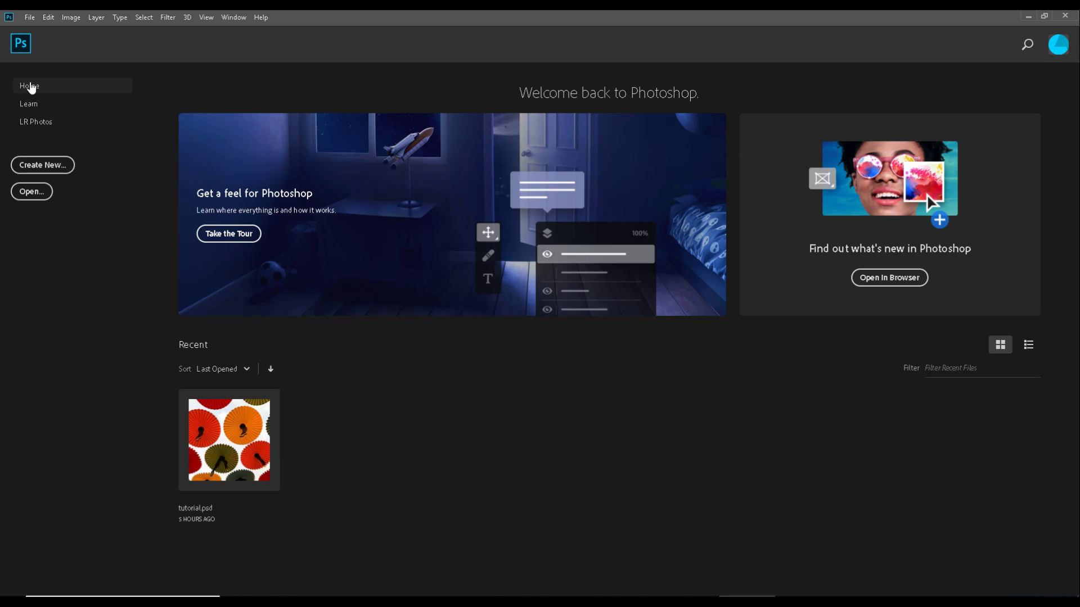
Step: Create a blank Untitled-1 document and check the Libraries list without changing it
left_click(29, 17)
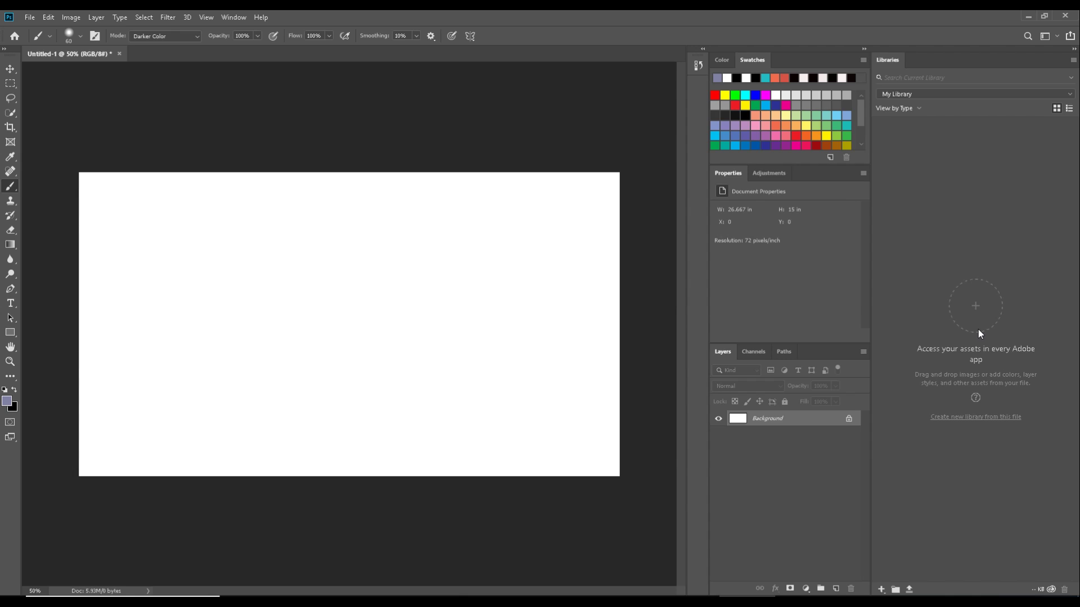
left_click(957, 93)
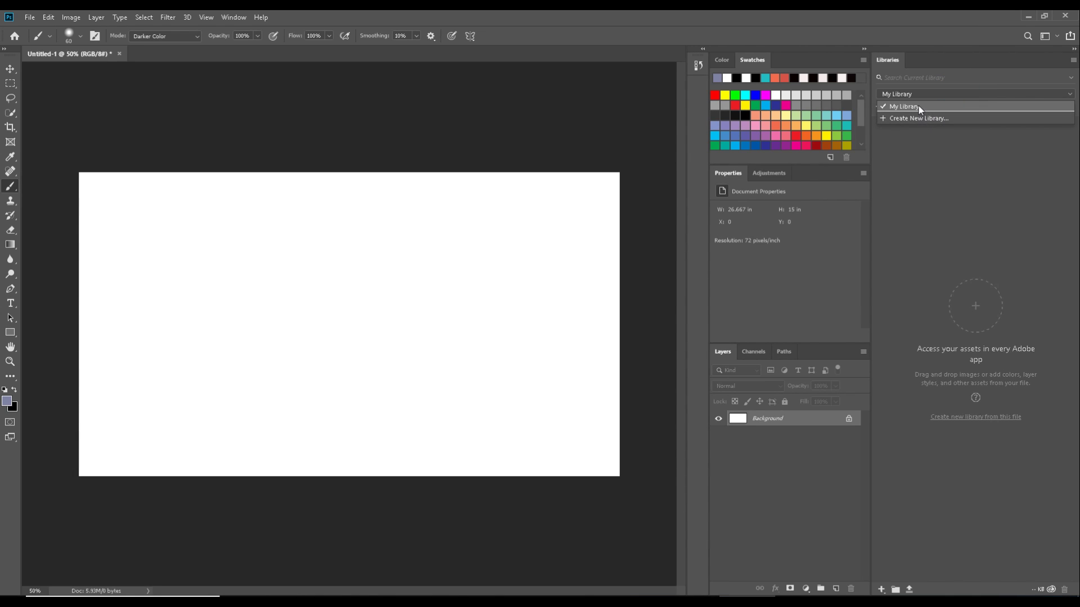
left_click(1005, 165)
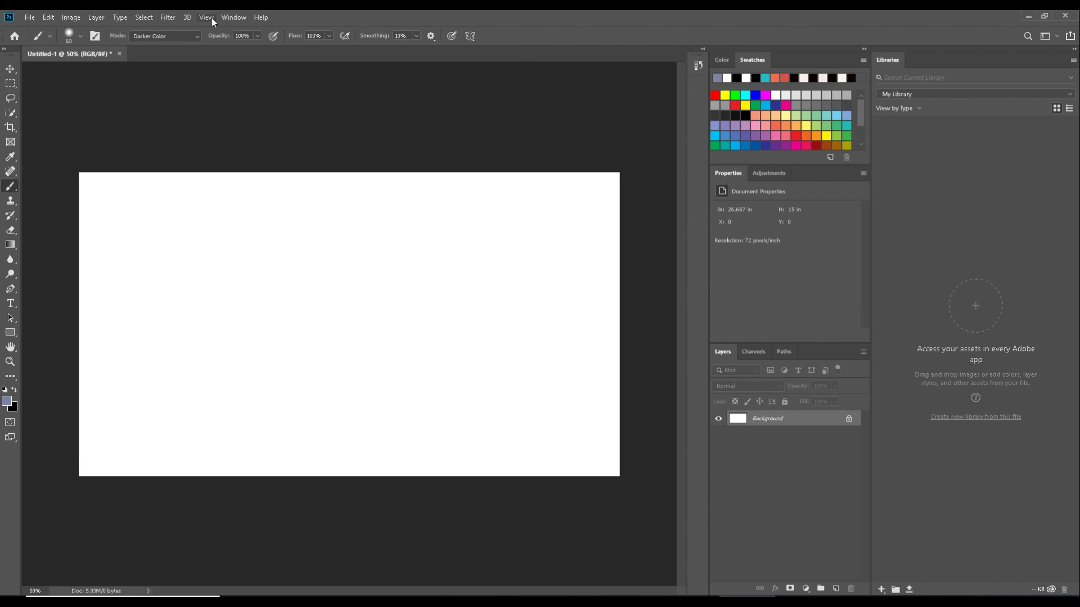
Step: Open Screenshot (6).png through File > Open, then minimize Photoshop to the desktop
left_click(29, 16)
left_click(44, 42)
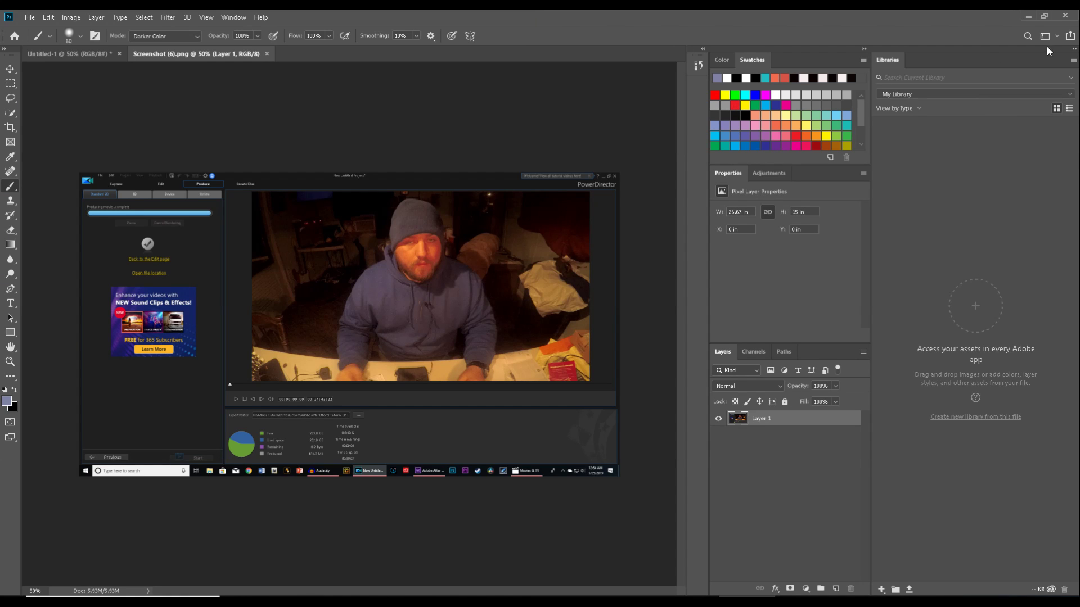
left_click(1028, 15)
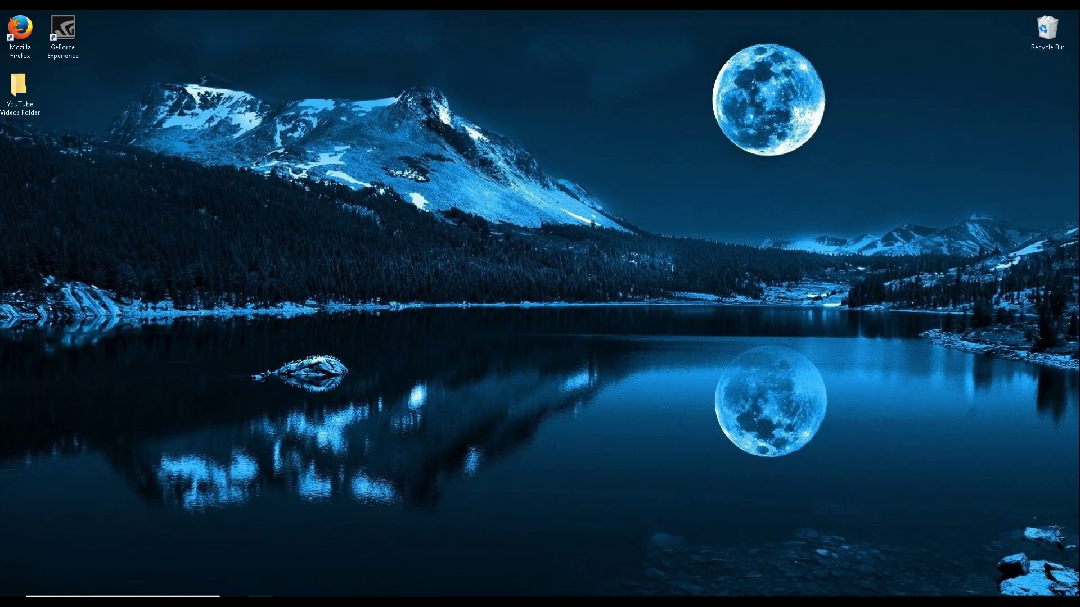
Step: In File Explorer, go to Pictures > Screenshots and preview Screenshot (6).png in Photos
key("super+e")
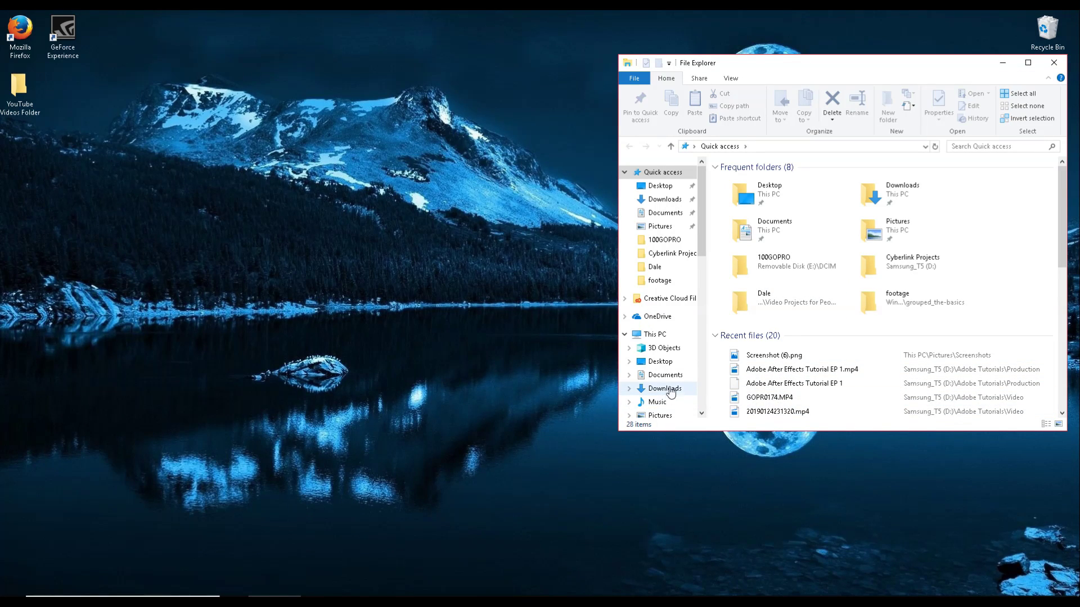
scroll(675, 348, "down", 1)
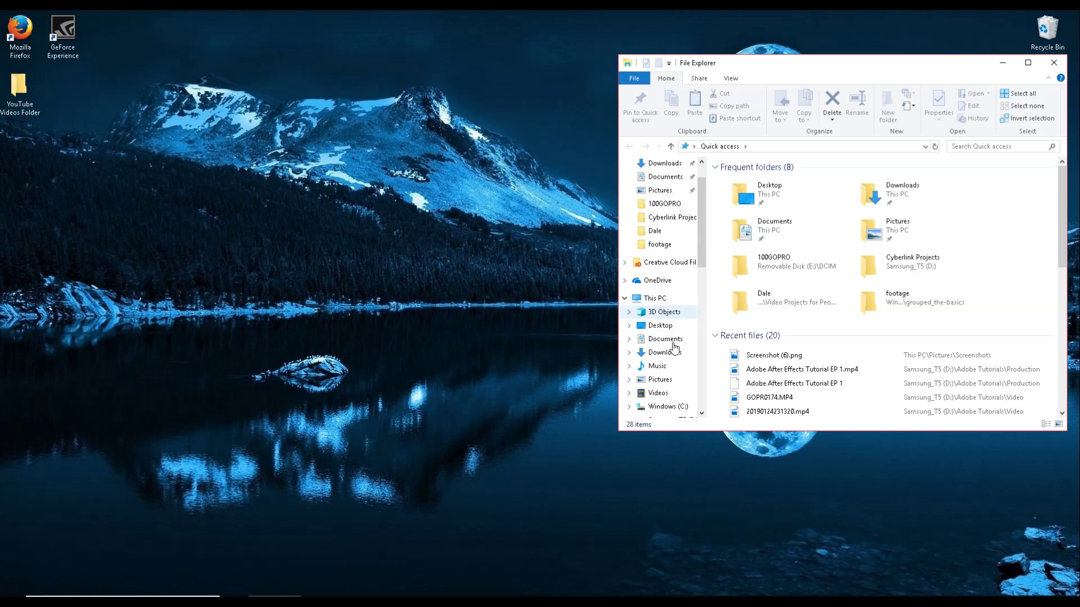
left_click(666, 379)
double_click(954, 191)
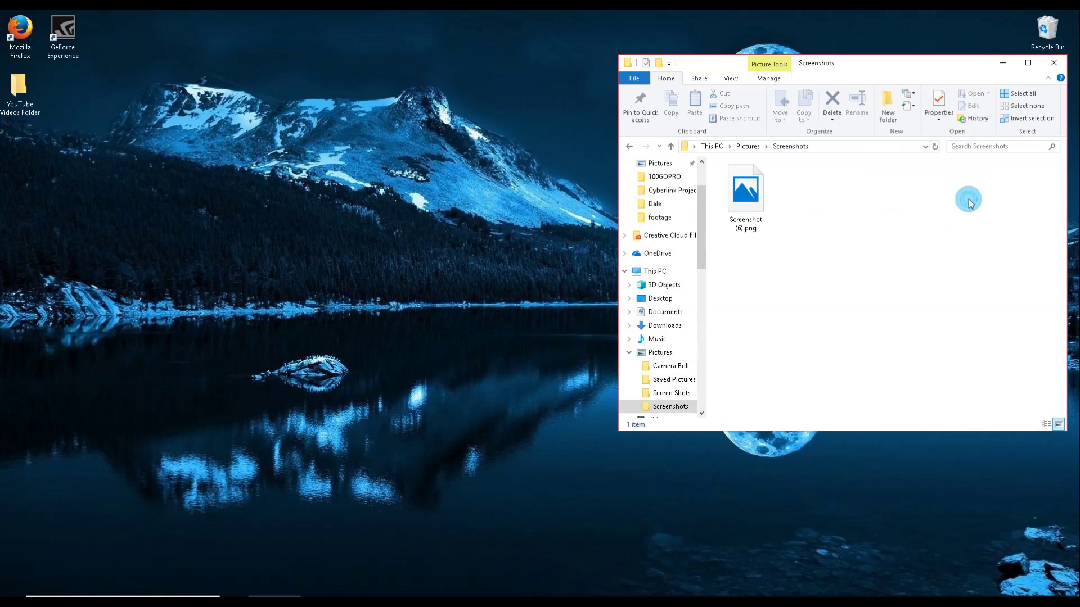
double_click(751, 196)
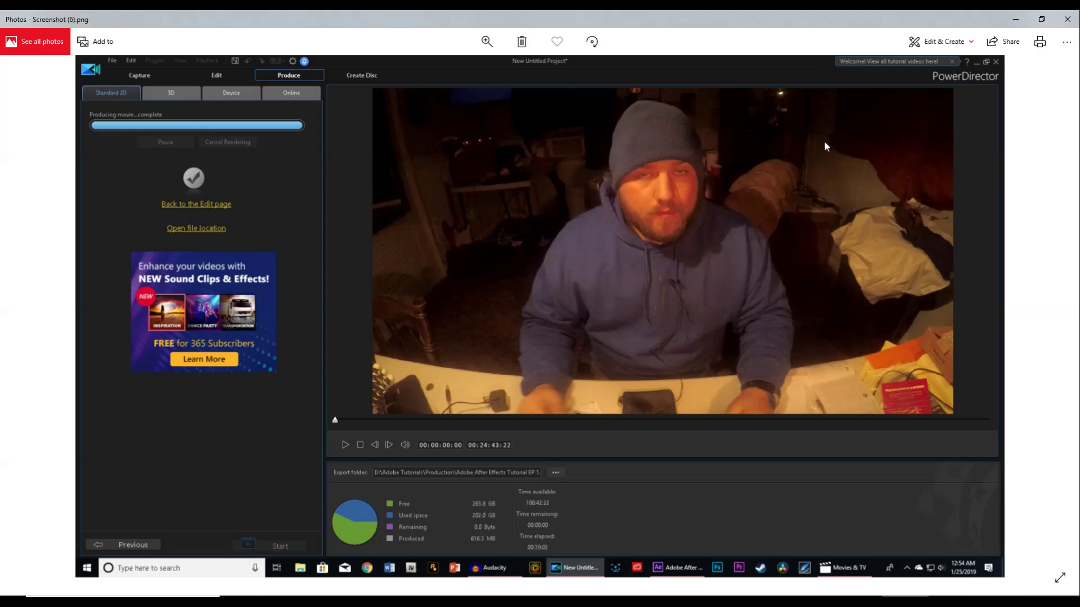
left_click(1067, 19)
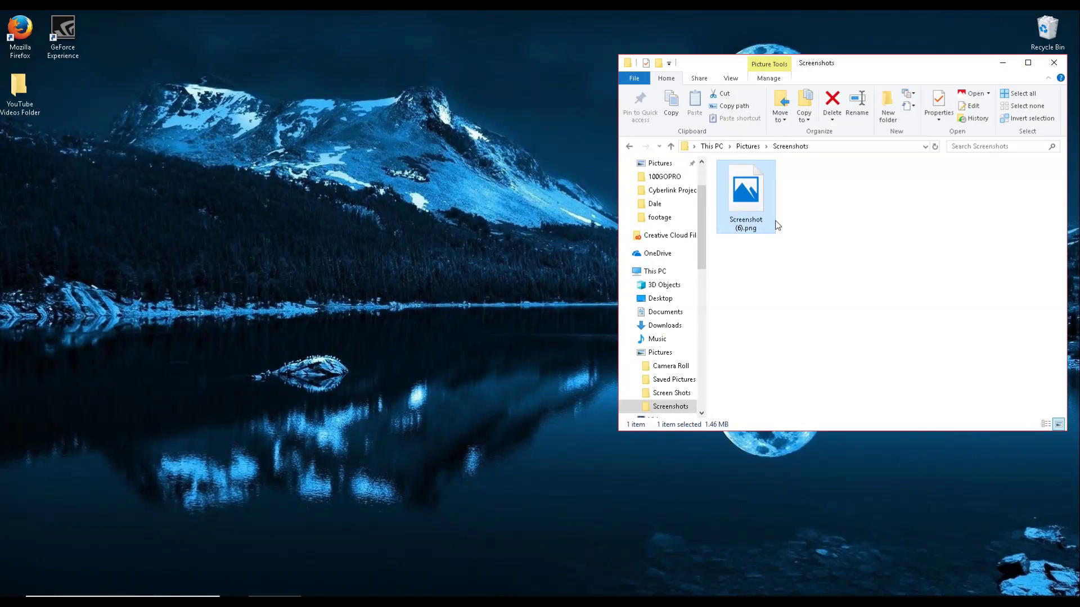
Step: Look through the Screen Shots, Camera Roll and Saved Pictures folders, then close Explorer
key("alt+Left")
double_click(881, 214)
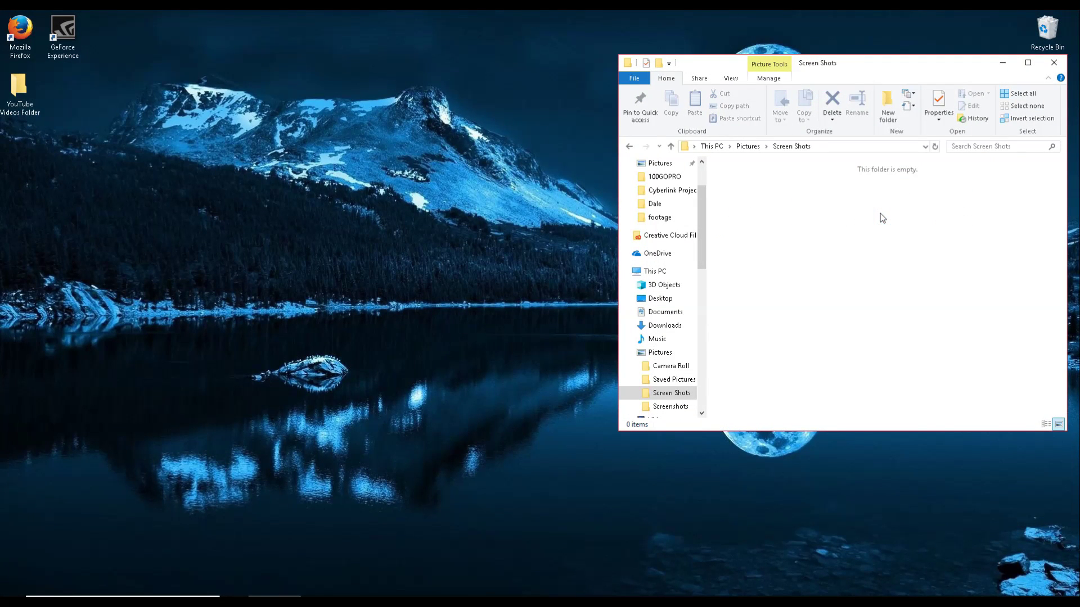
key("alt+Left")
left_click(817, 205)
left_click(754, 209)
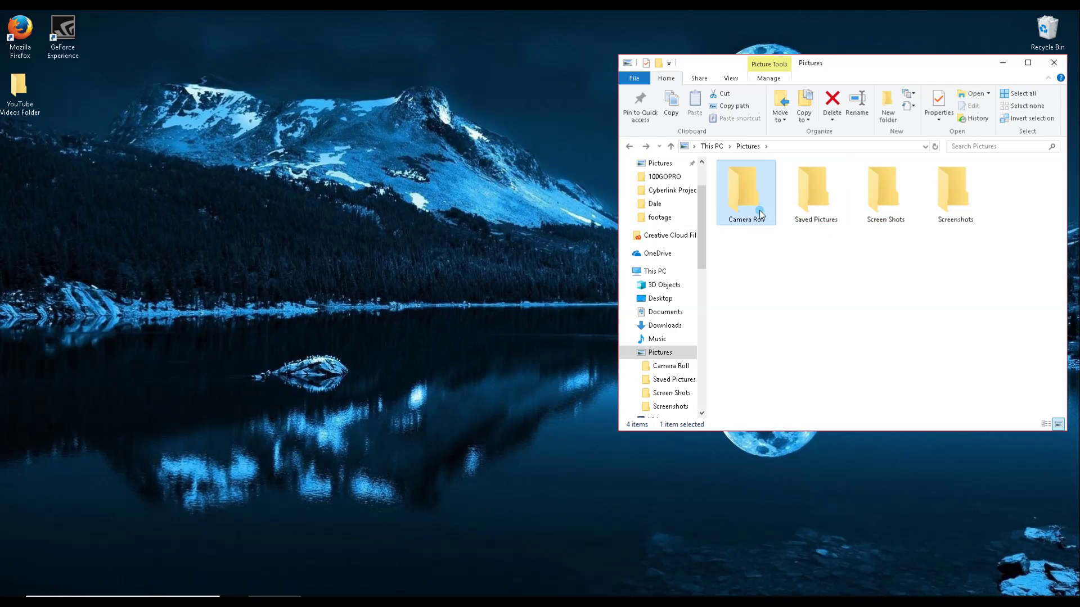
double_click(794, 211)
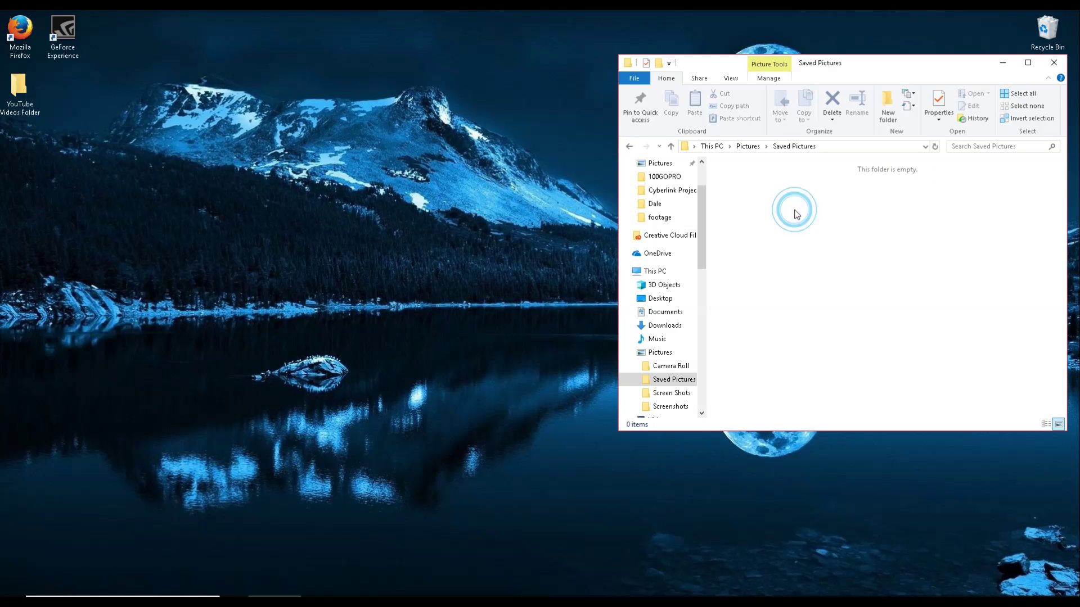
scroll(964, 394, "up", 2)
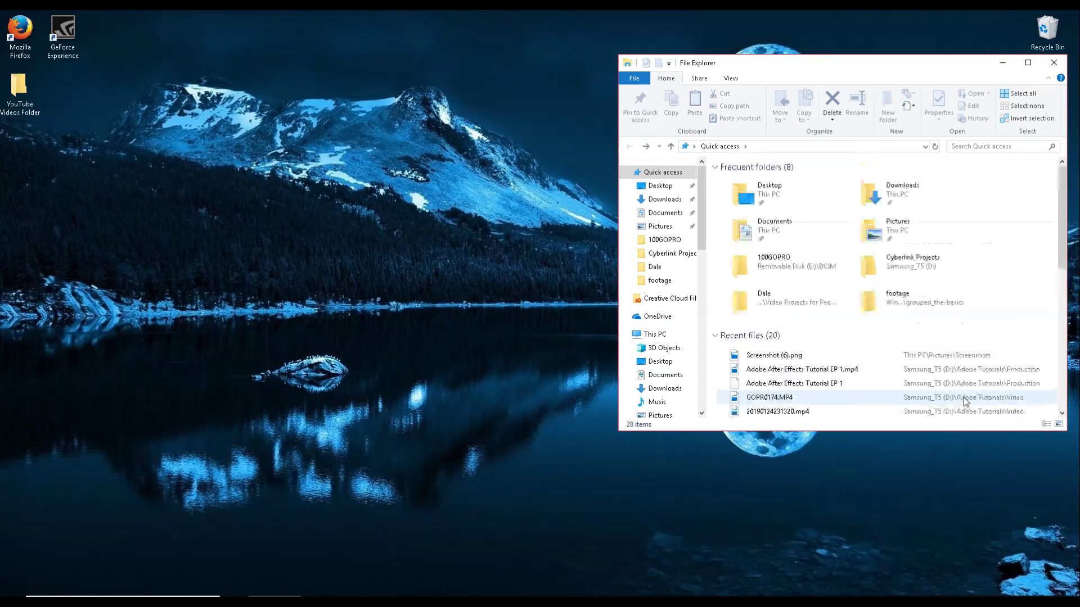
left_click(1054, 62)
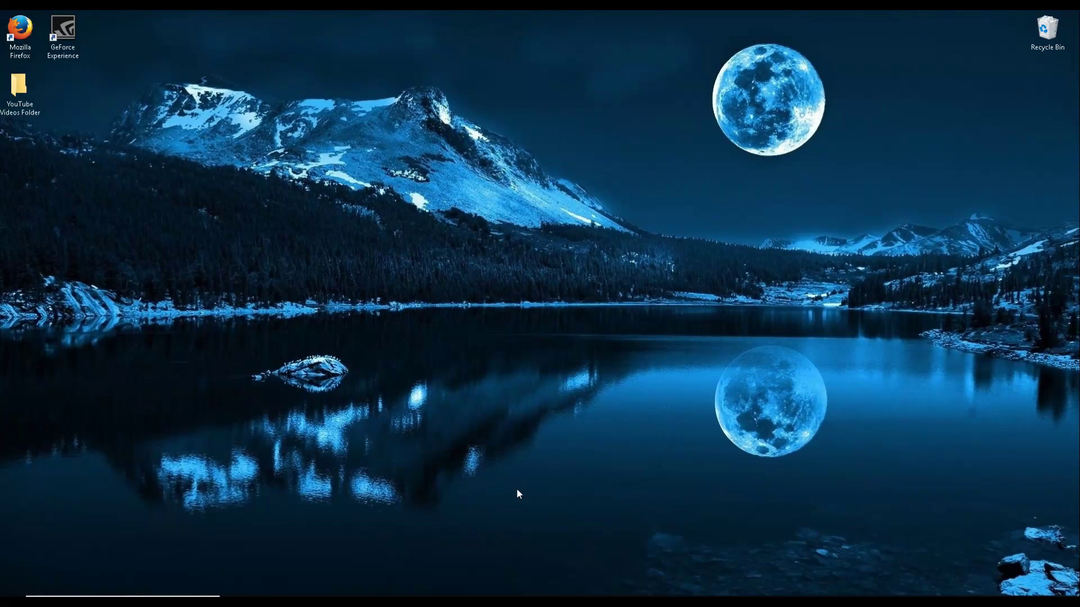
Step: Briefly restore and re-minimize After Effects, then bring Photoshop back from the taskbar
left_click(705, 594)
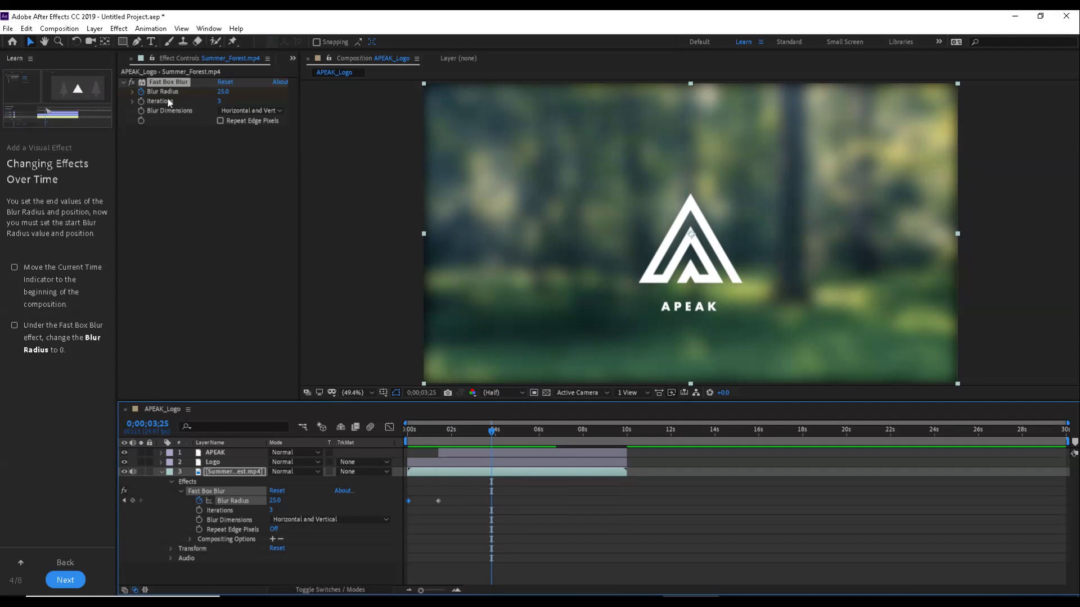
left_click(1015, 16)
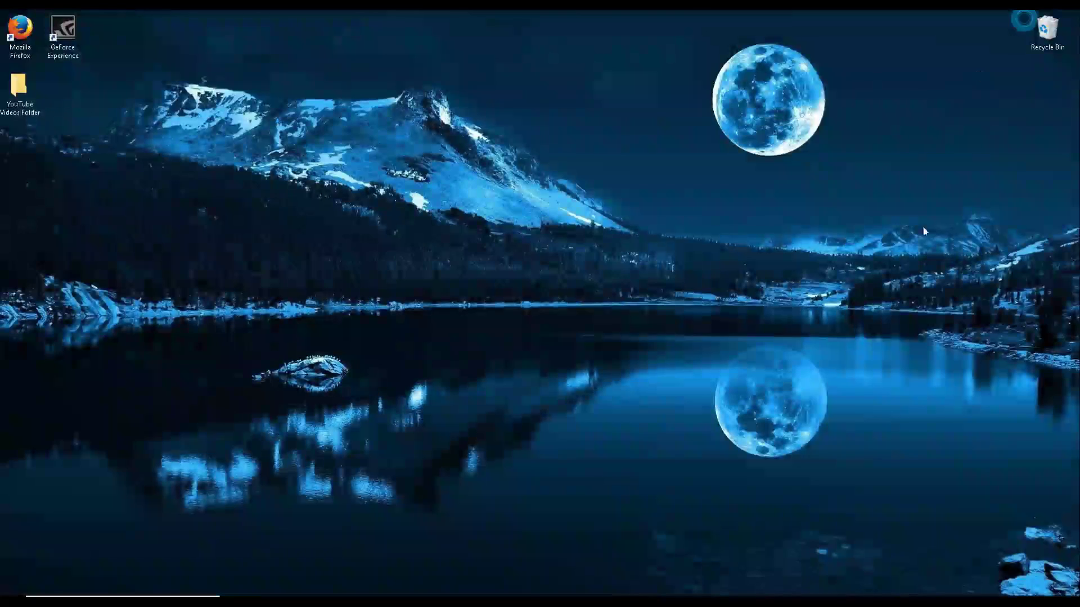
left_click(747, 594)
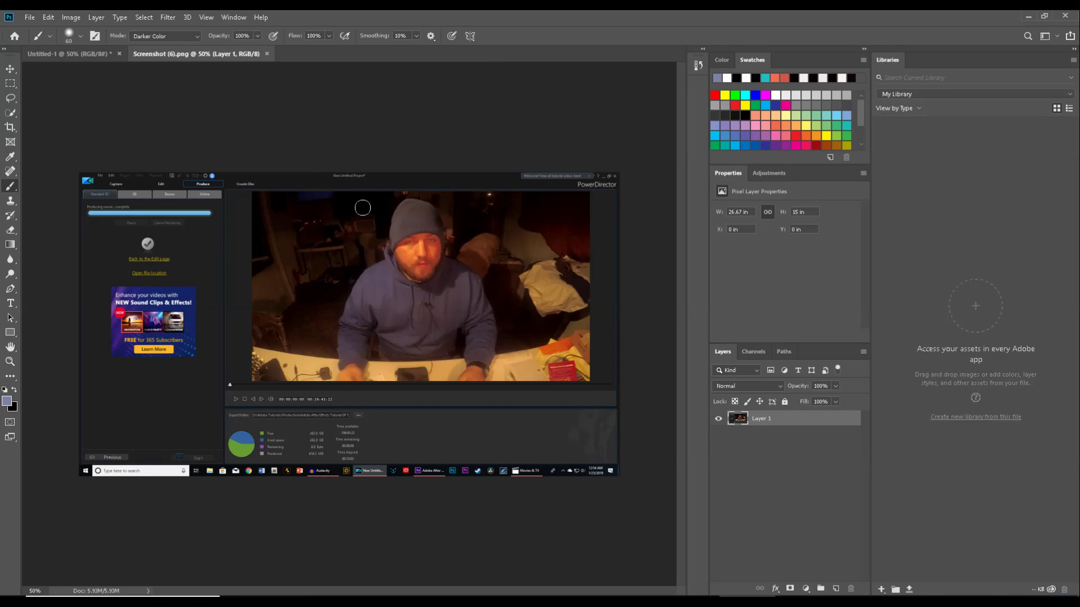
Step: Paint a blue brush stroke across the man's face, then start a new document via File > New
left_click(345, 269)
left_click_drag(402, 253, 421, 250)
left_click(30, 17)
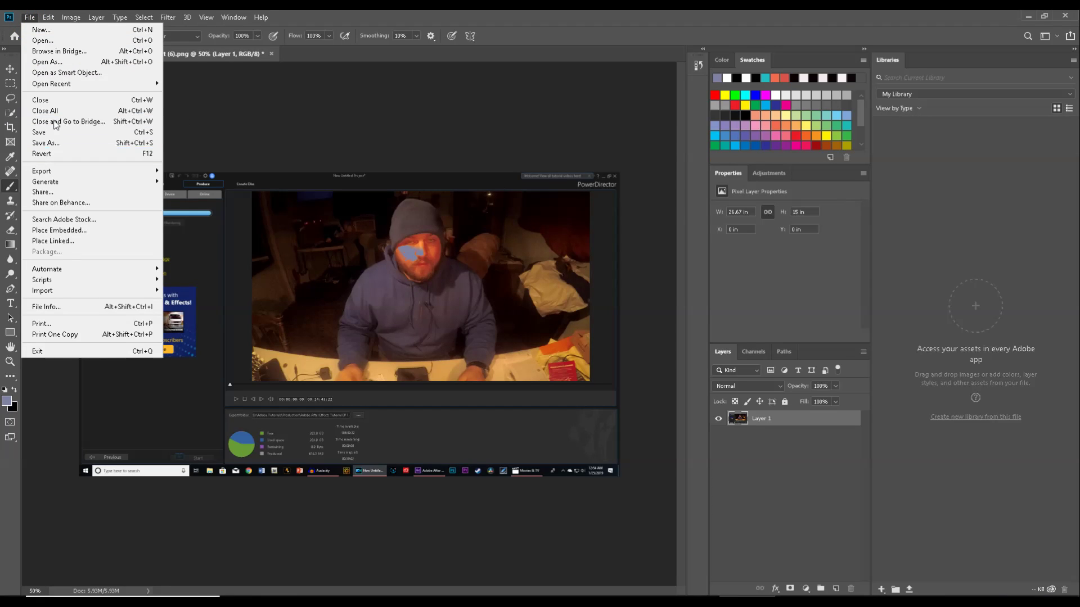
left_click(41, 30)
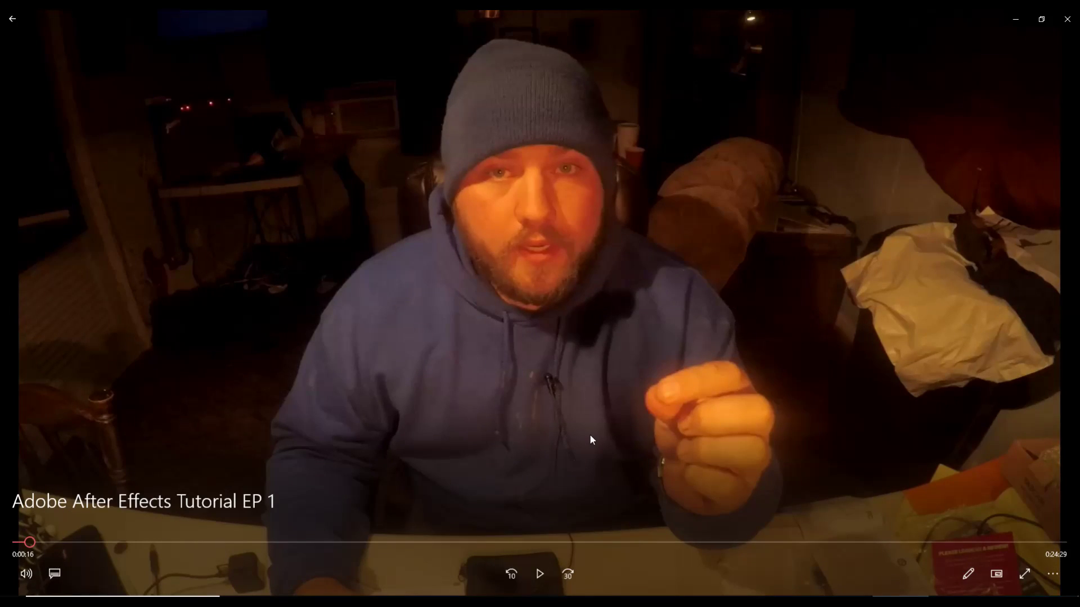
Step: Show the tutorial video full screen without controls and capture its webcam frame as Screenshot (7).png
left_click(1020, 574)
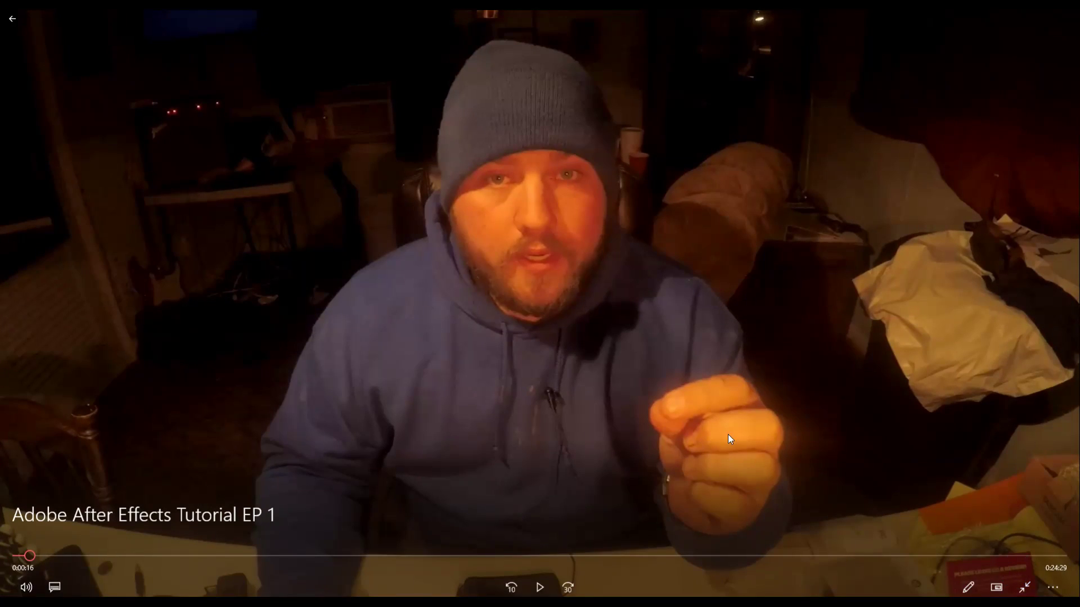
left_click(763, 401)
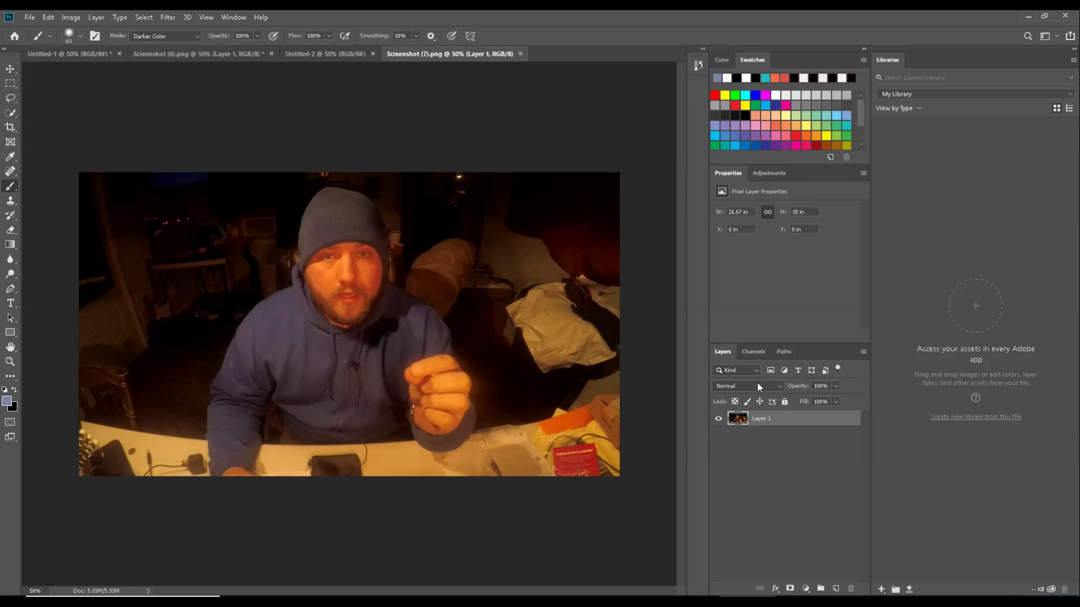
left_click(798, 370)
Step: Drag the crop corners inward on Screenshot (7).png, briefly browsing the Filter menu
key("c")
left_click_drag(81, 175, 117, 182)
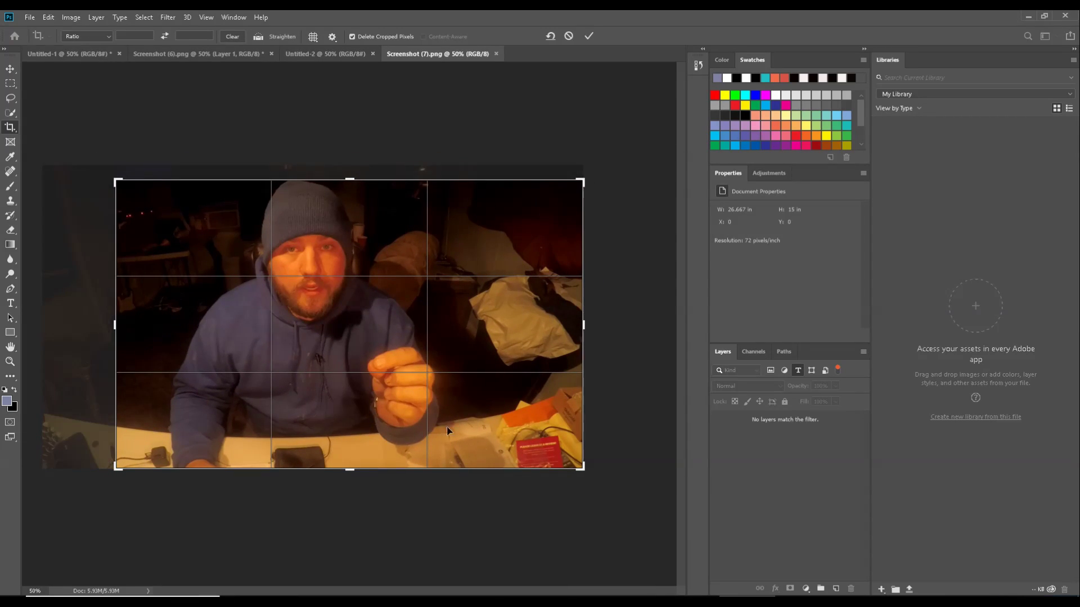
left_click_drag(577, 475, 534, 459)
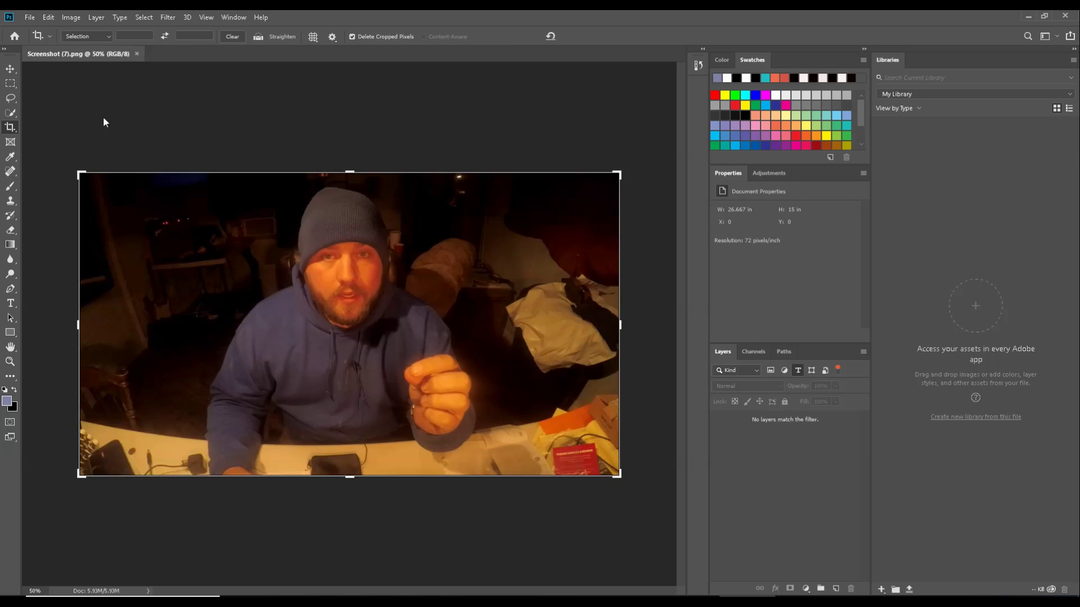
left_click(164, 18)
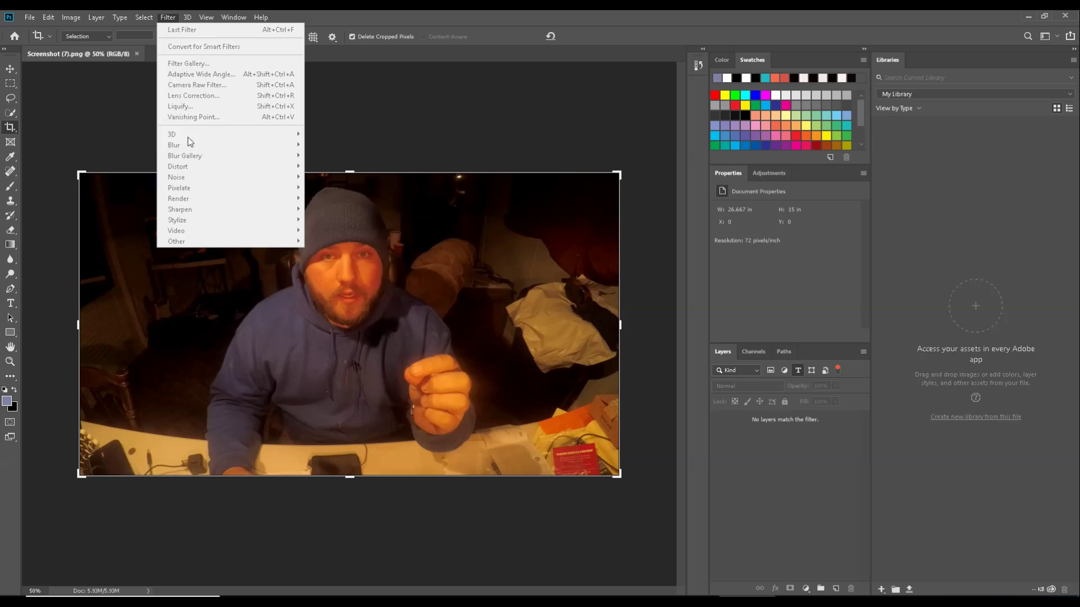
left_click(345, 96)
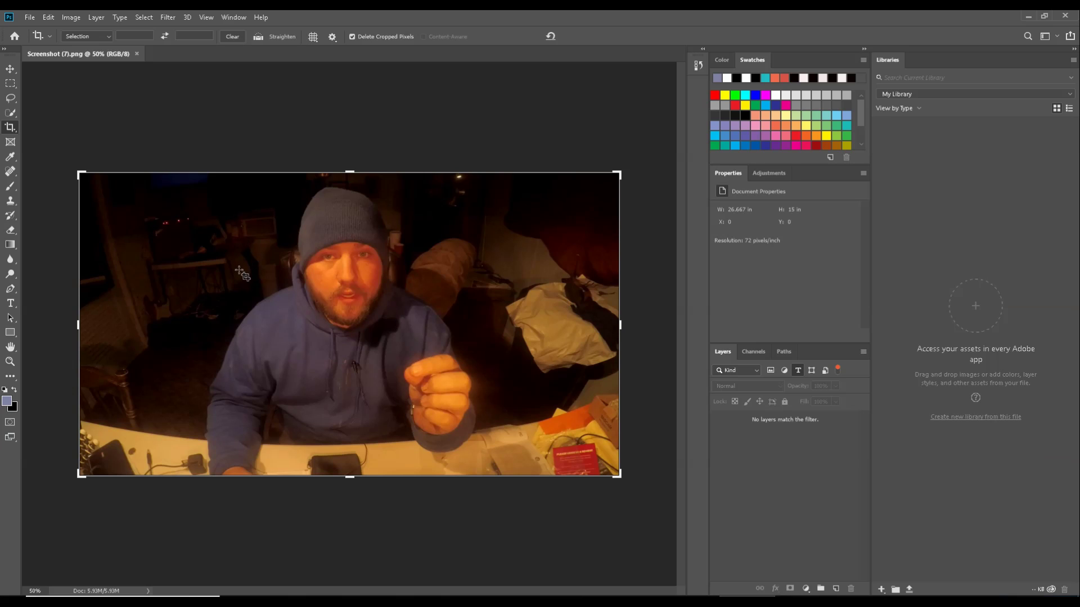
Step: Tighten the crop to 17.778 × 12.778 in around the man and commit it
left_click_drag(81, 173, 107, 173)
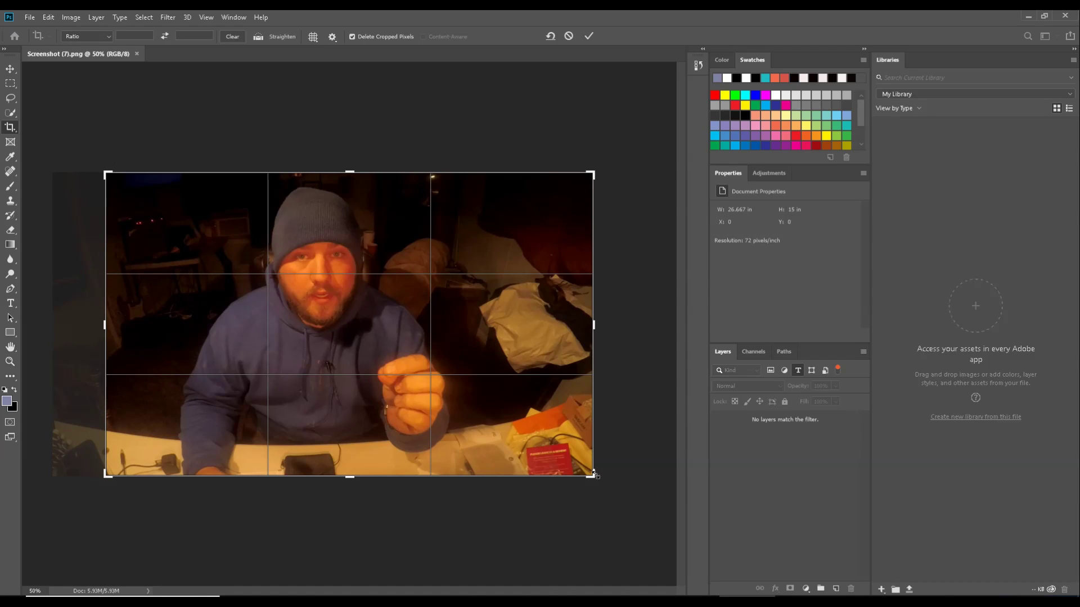
left_click_drag(595, 475, 503, 450)
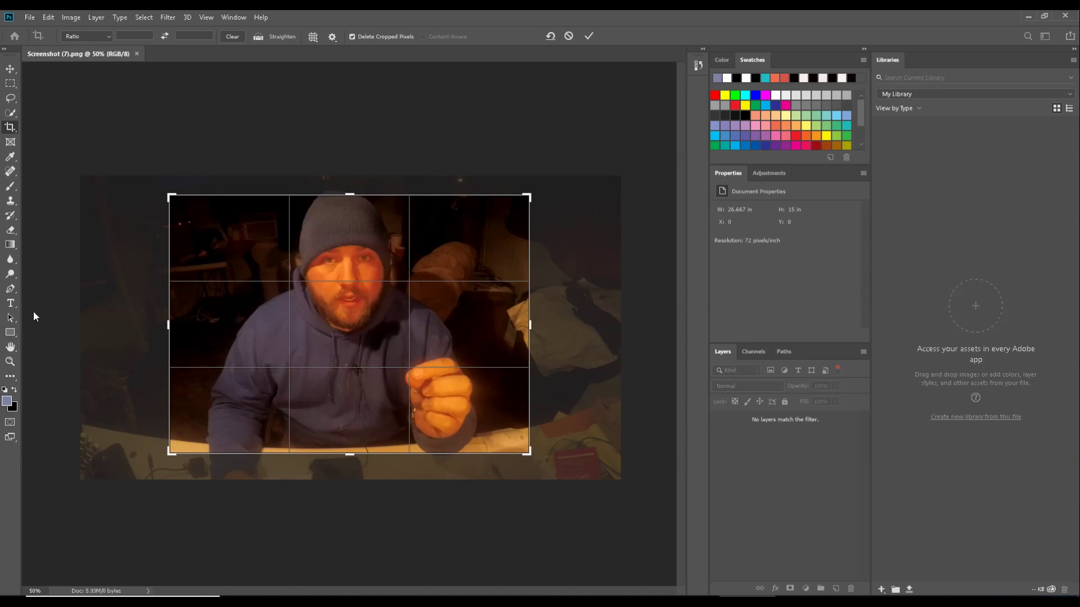
key("Return")
left_click(168, 16)
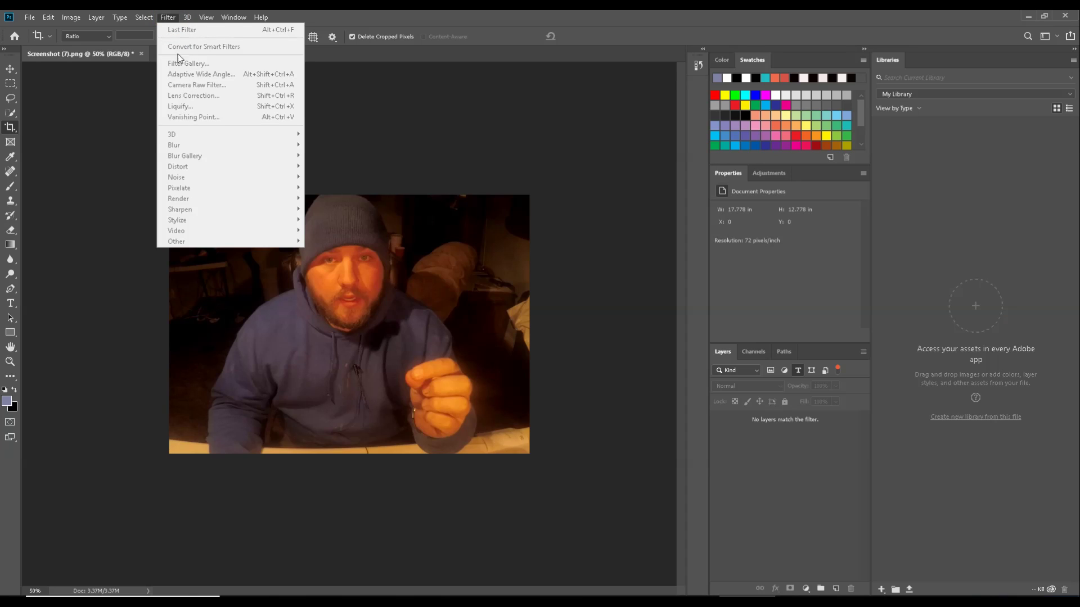
Step: Browse the Select and Image > Mode menus, then undo the crop to restore the full screenshot
mouse_move(145, 18)
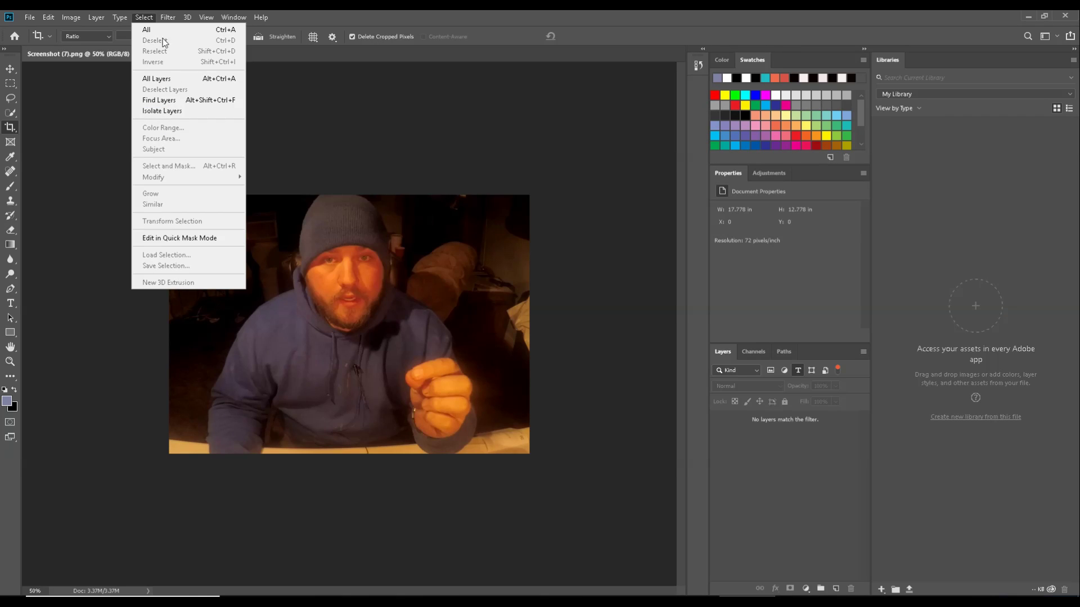
left_click(147, 29)
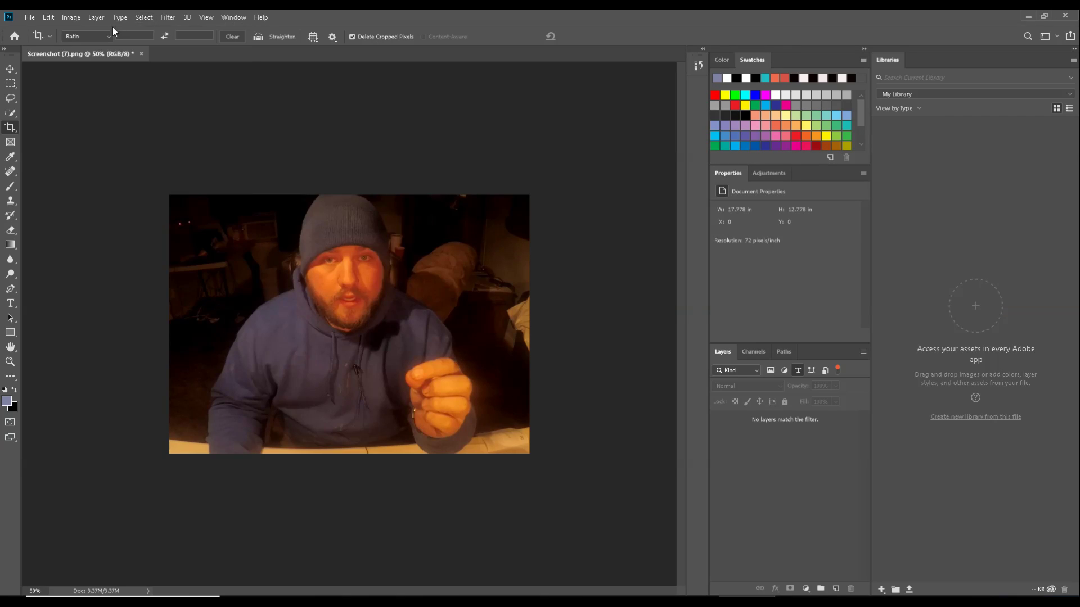
left_click(69, 17)
mouse_move(165, 39)
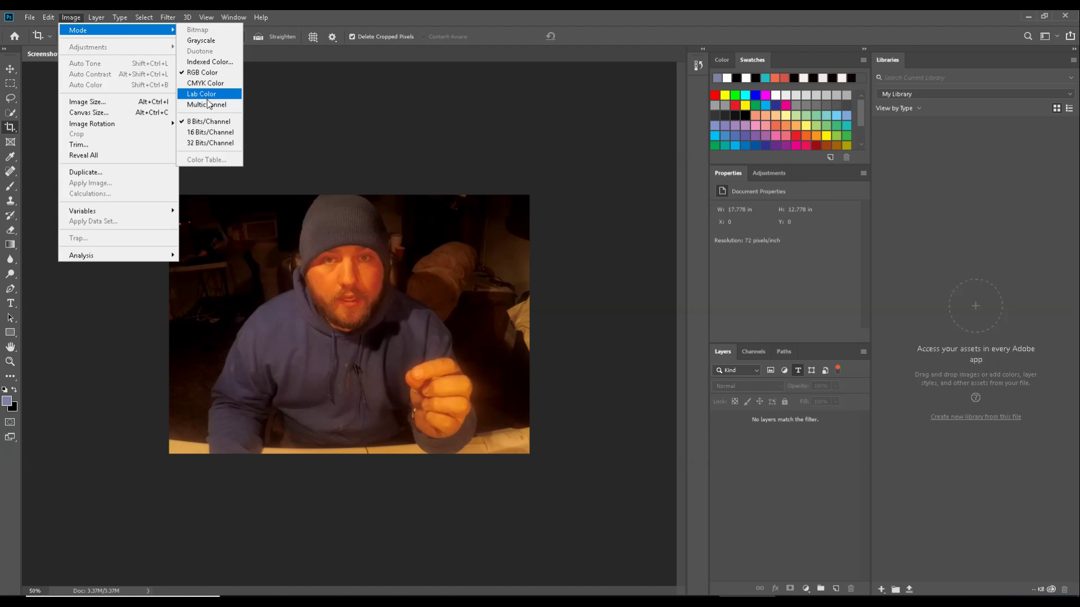
left_click(170, 49)
left_click(293, 69)
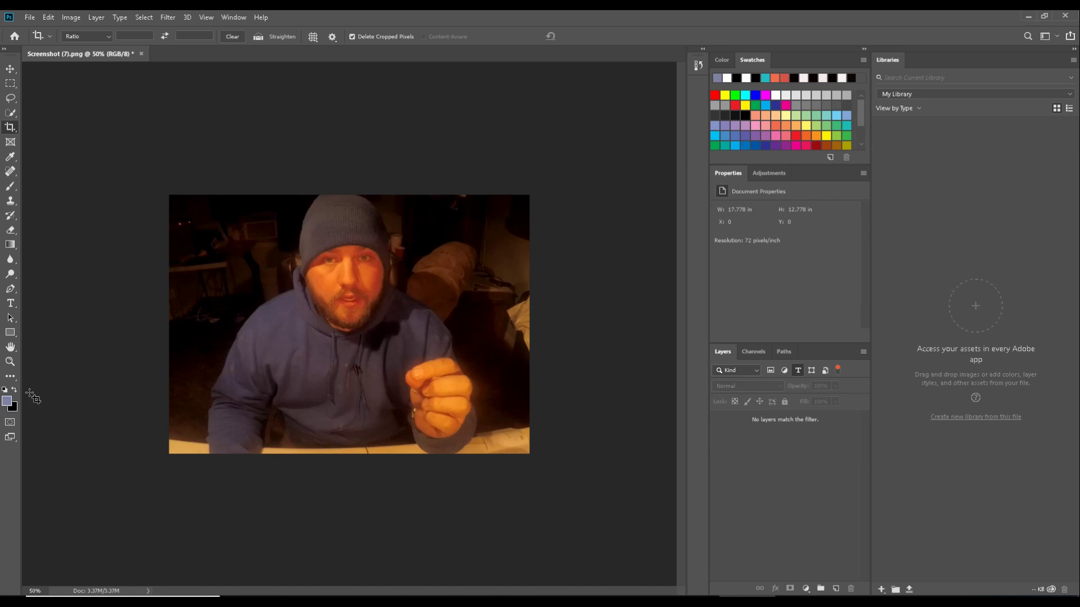
key("ctrl+z")
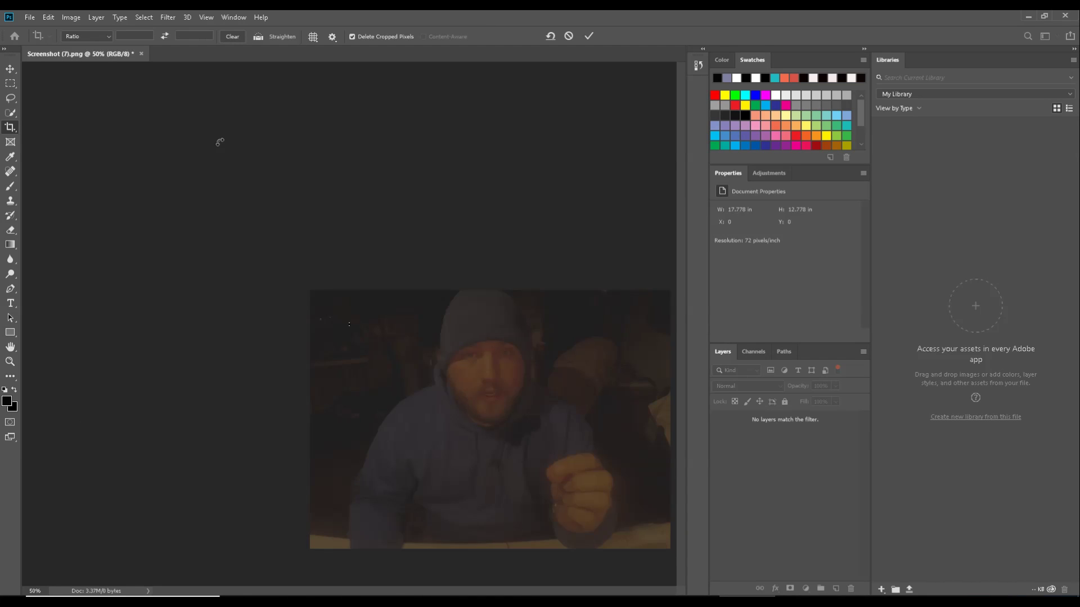
Step: Reposition the photo inside the crop frame and raise its bottom edge, then cancel that crop
left_click_drag(187, 225, 276, 230)
left_click_drag(349, 458, 344, 451)
left_click(589, 36)
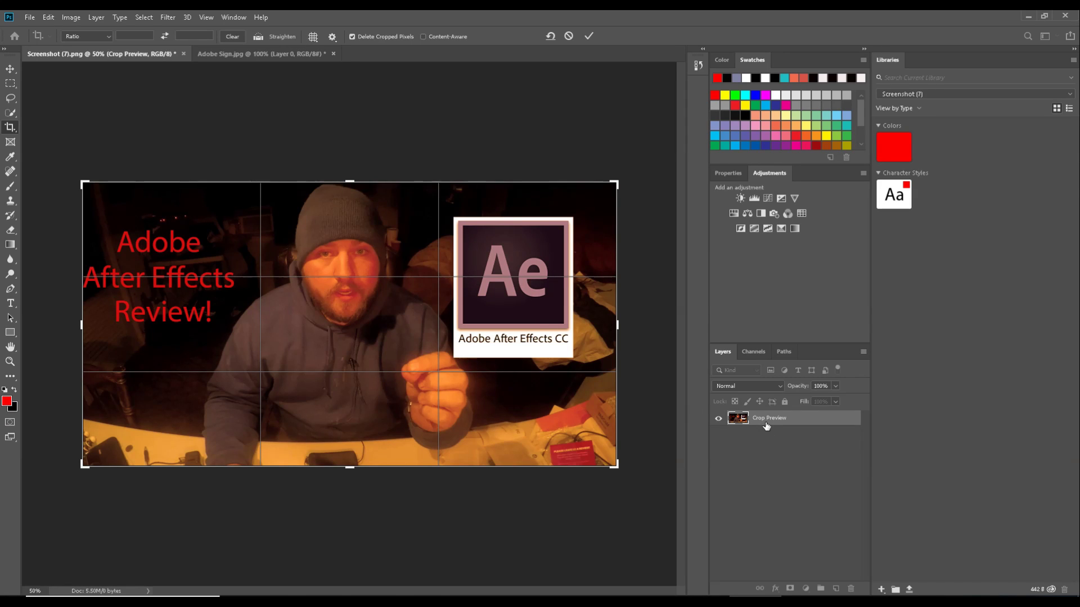
key("Return")
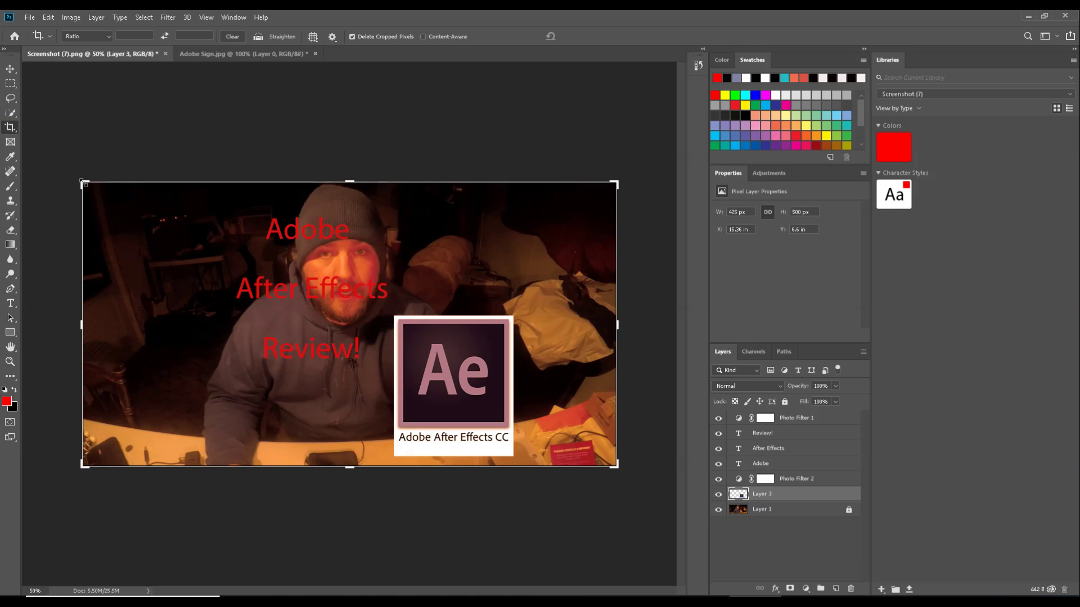
Step: Narrow the crop from the top-left, right and bottom edges, commit it, and switch to Adobe Sign.jpg
left_click_drag(82, 182, 140, 185)
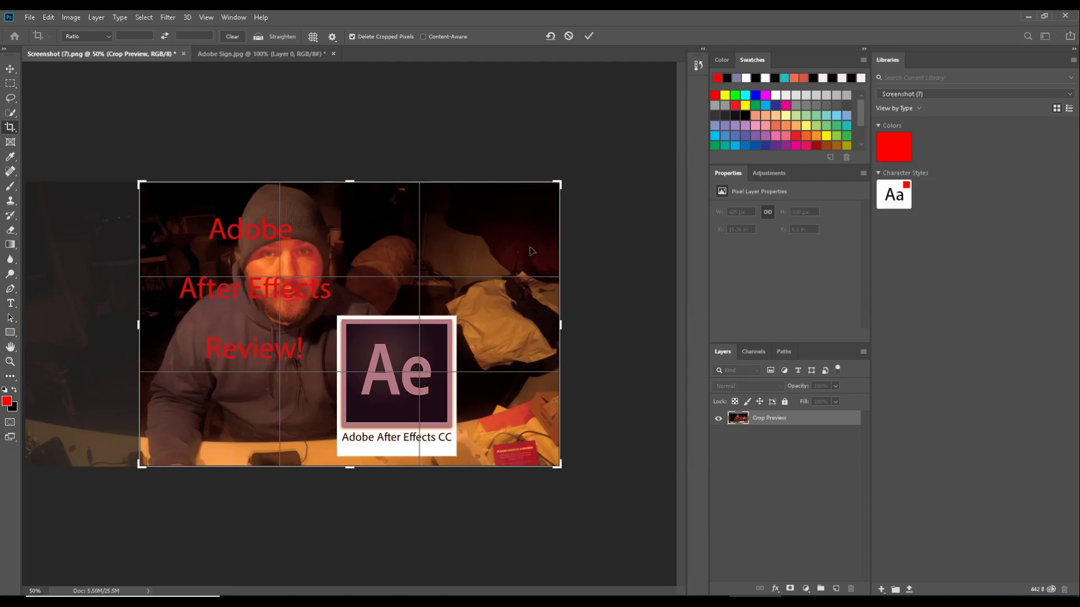
left_click_drag(561, 324, 518, 334)
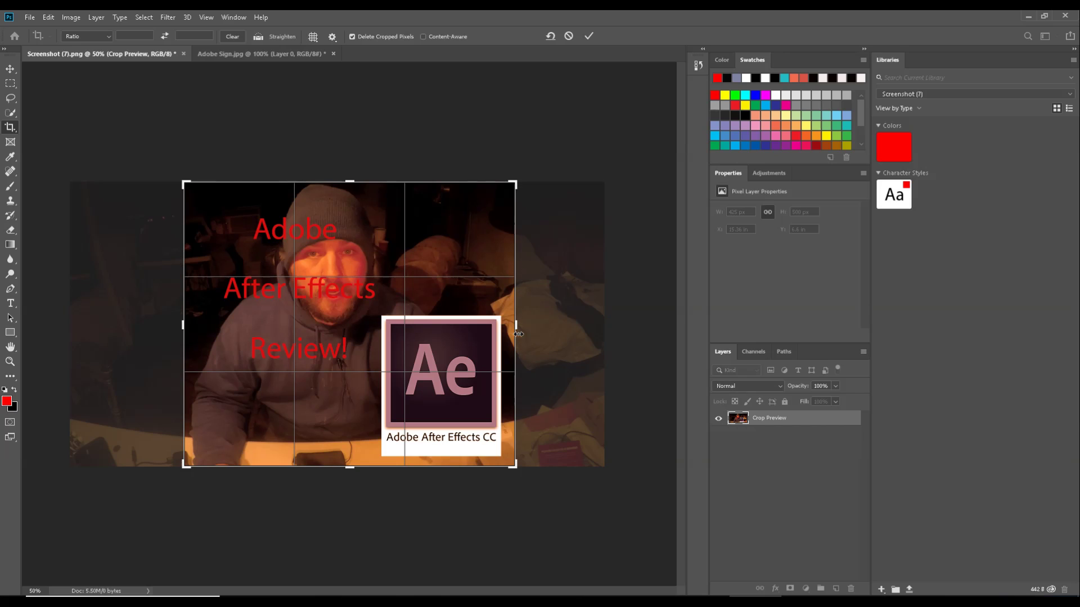
left_click_drag(350, 469, 353, 452)
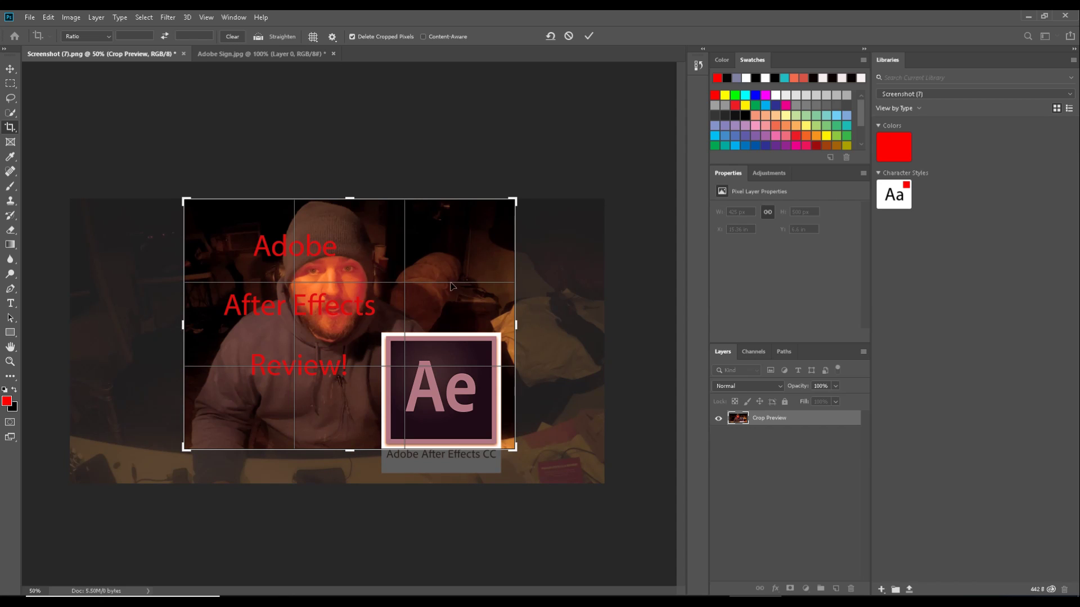
left_click(589, 35)
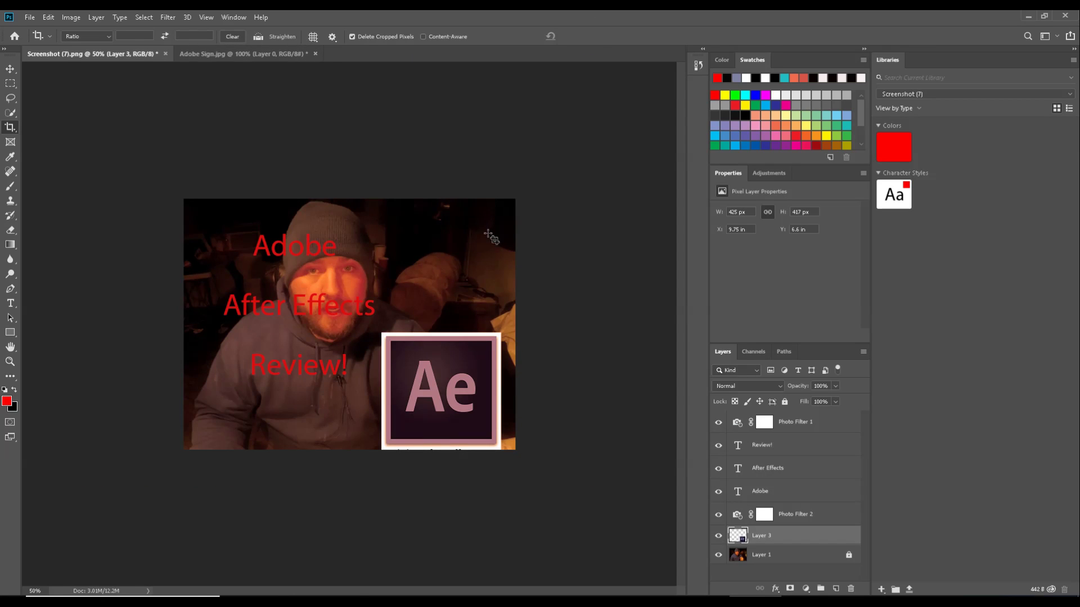
key("v")
left_click(231, 54)
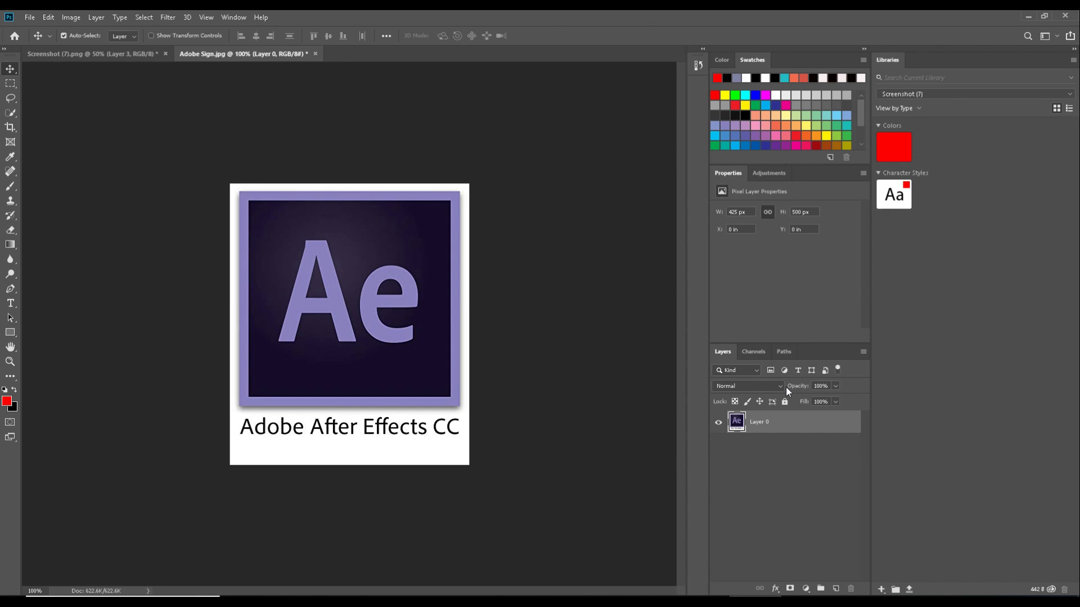
Step: Add a Photo Filter adjustment layer to the After Effects logo with magenta colour e02cd1
left_click(766, 174)
left_click(771, 216)
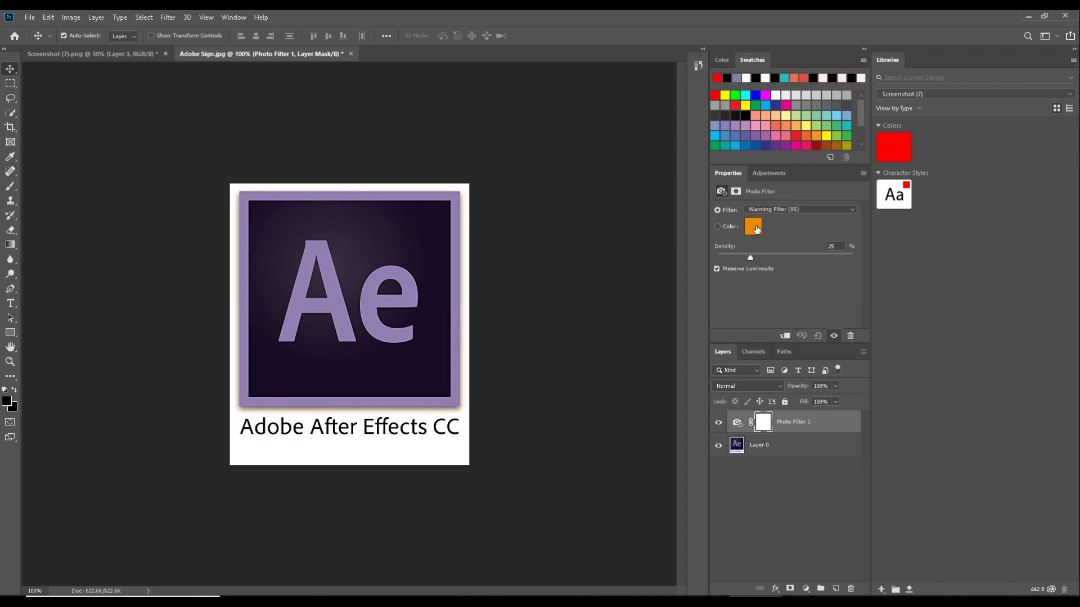
left_click(755, 228)
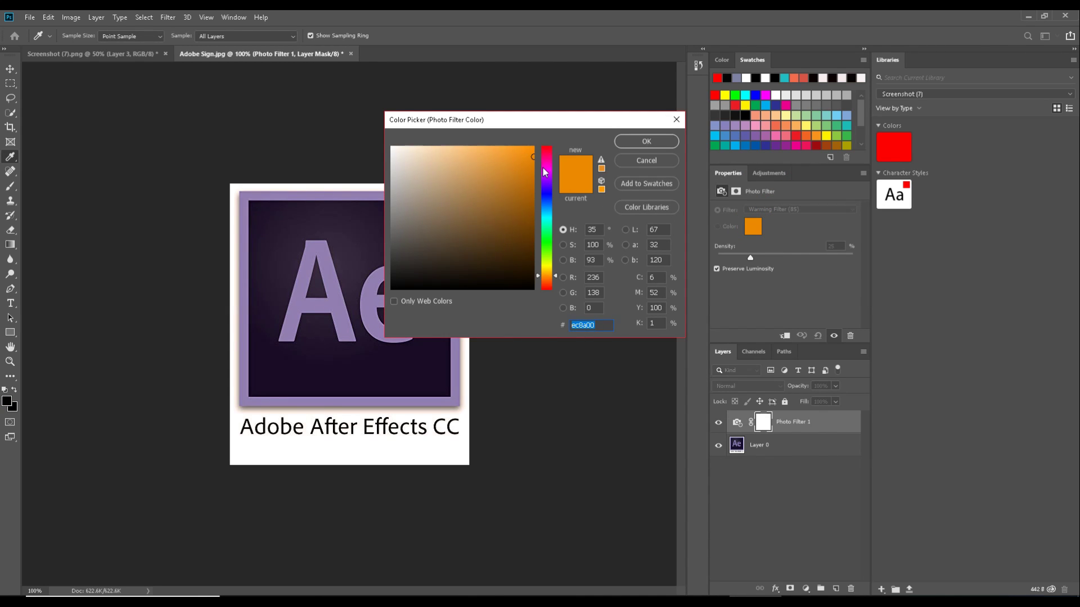
left_click(545, 168)
left_click(506, 163)
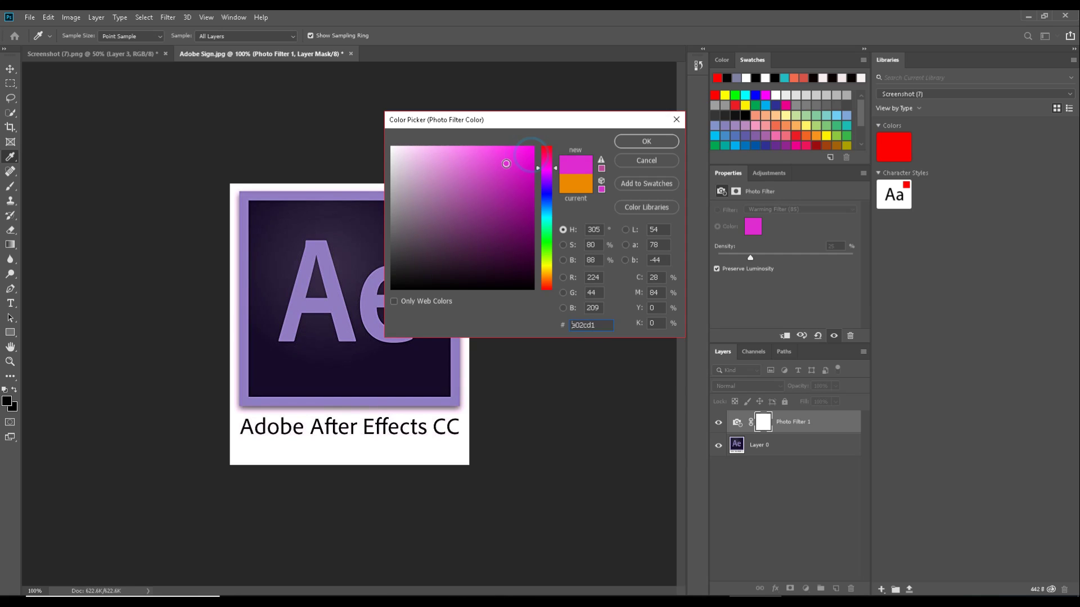
left_click(651, 142)
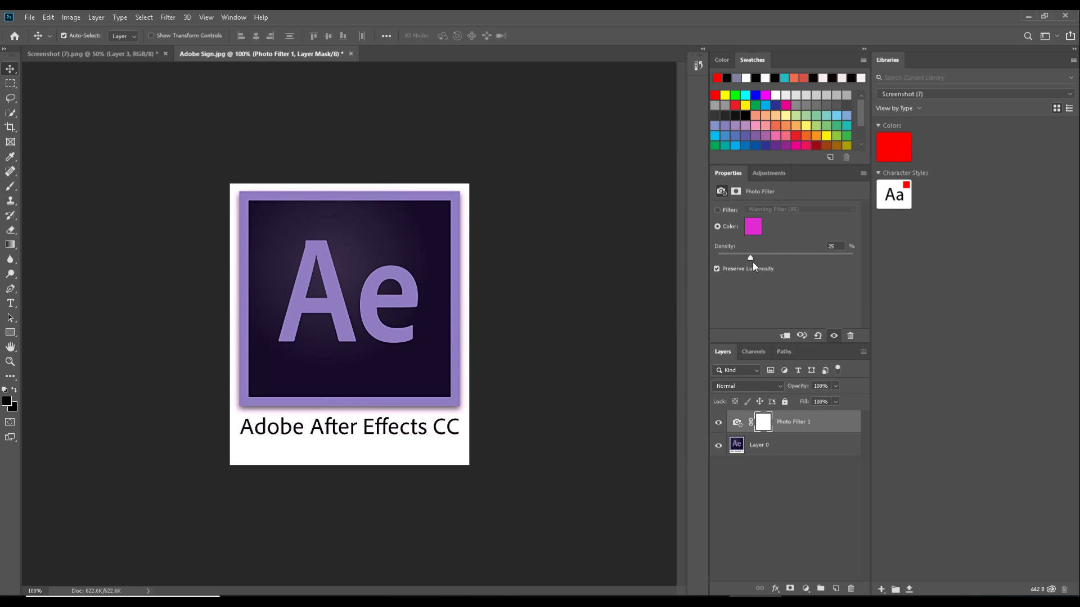